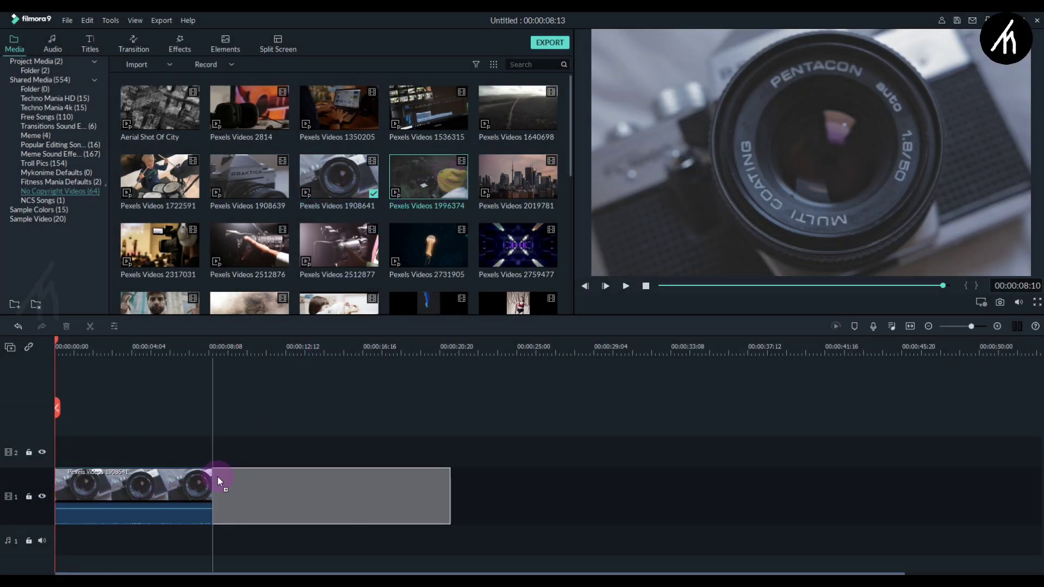
- Place Pexels Videos 1996374 after the first clip and Chromatic Aberration on track 2 at the join
{"action": "left_click_drag", "start_coordinate": [447, 173], "coordinate": [213, 489]}
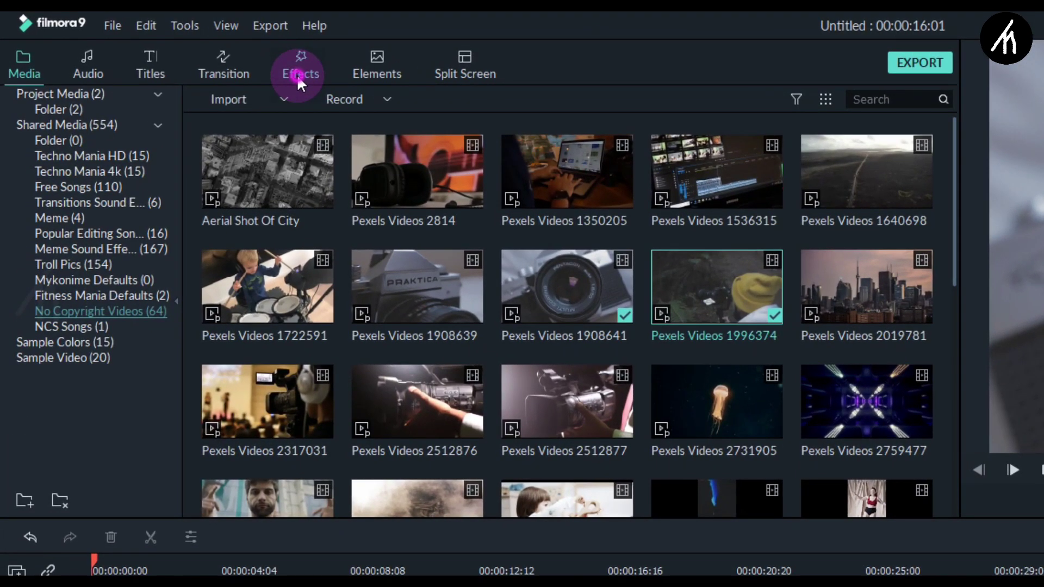
{"action": "left_click", "coordinate": [297, 74]}
{"action": "left_click", "coordinate": [76, 227]}
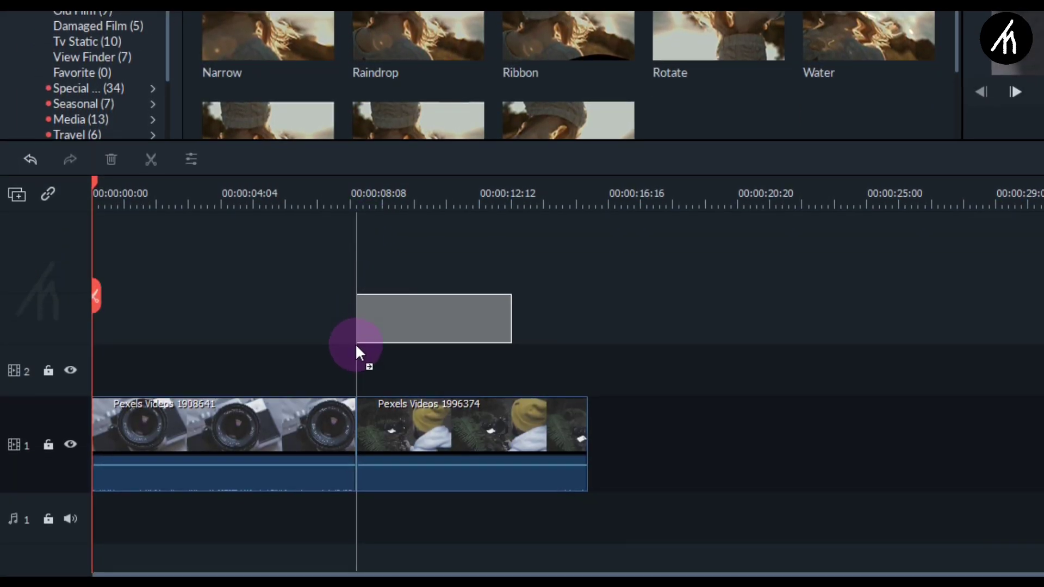
{"action": "left_click_drag", "start_coordinate": [454, 150], "coordinate": [353, 355]}
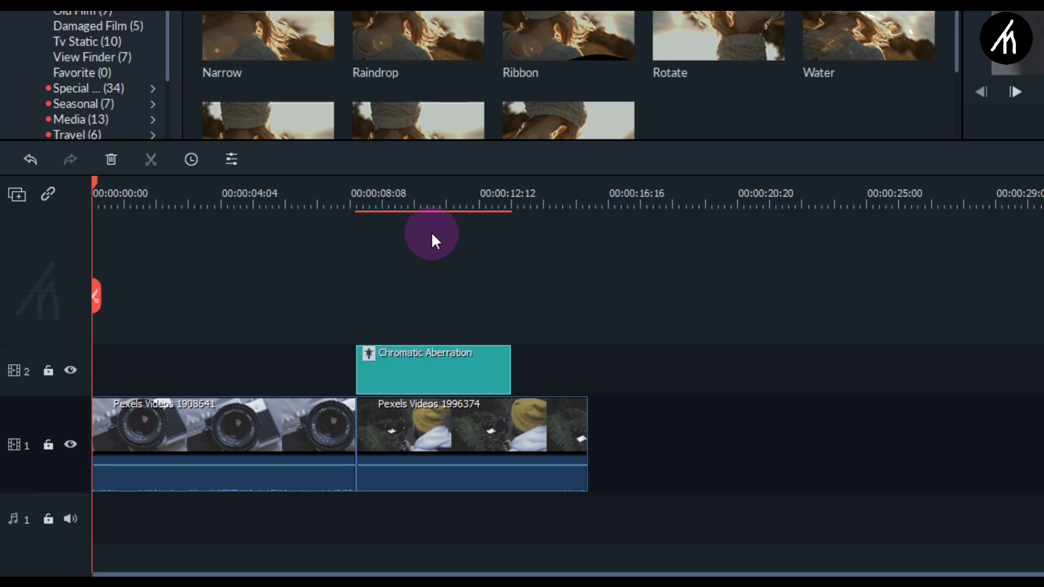
{"action": "scroll", "coordinate": [432, 237], "scroll_direction": "up", "scroll_amount": 2}
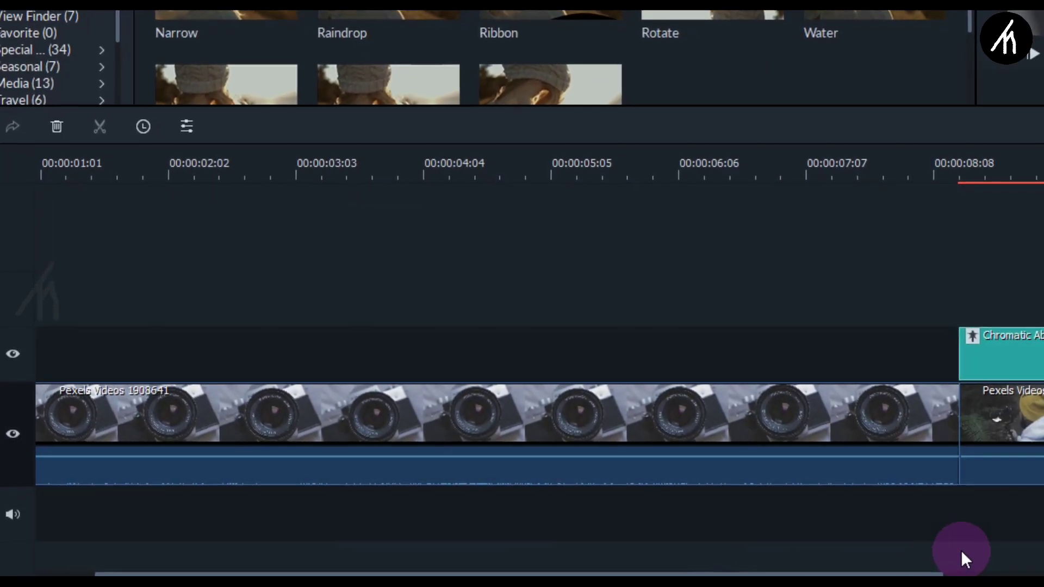
{"action": "left_click", "coordinate": [962, 571]}
{"action": "left_click", "coordinate": [531, 152]}
{"action": "scroll", "coordinate": [531, 152], "scroll_direction": "up", "scroll_amount": 2}
{"action": "scroll", "coordinate": [1026, 161], "scroll_direction": "up", "scroll_amount": 1}
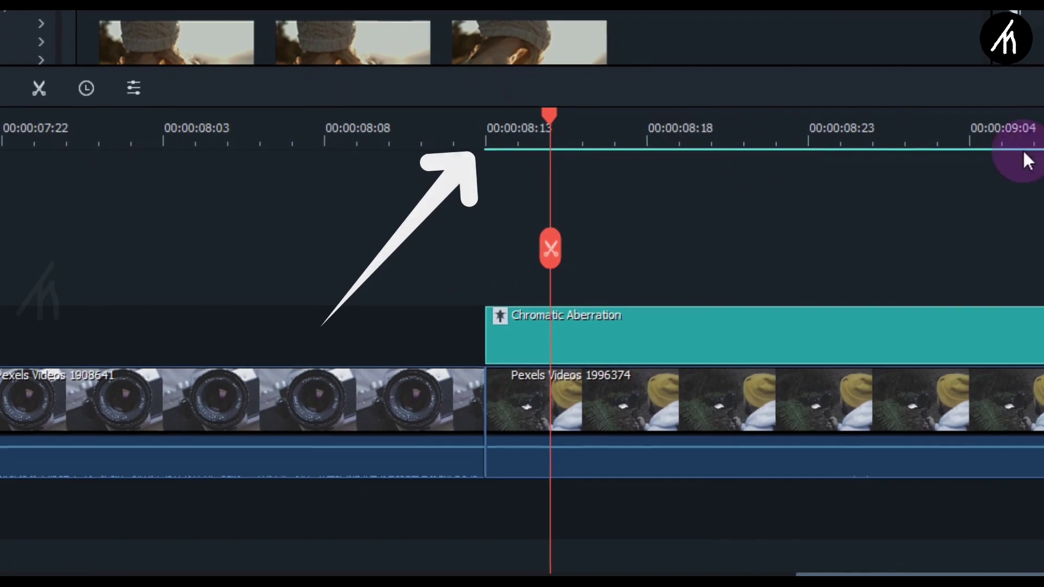
{"action": "scroll", "coordinate": [699, 95], "scroll_direction": "down", "scroll_amount": 1}
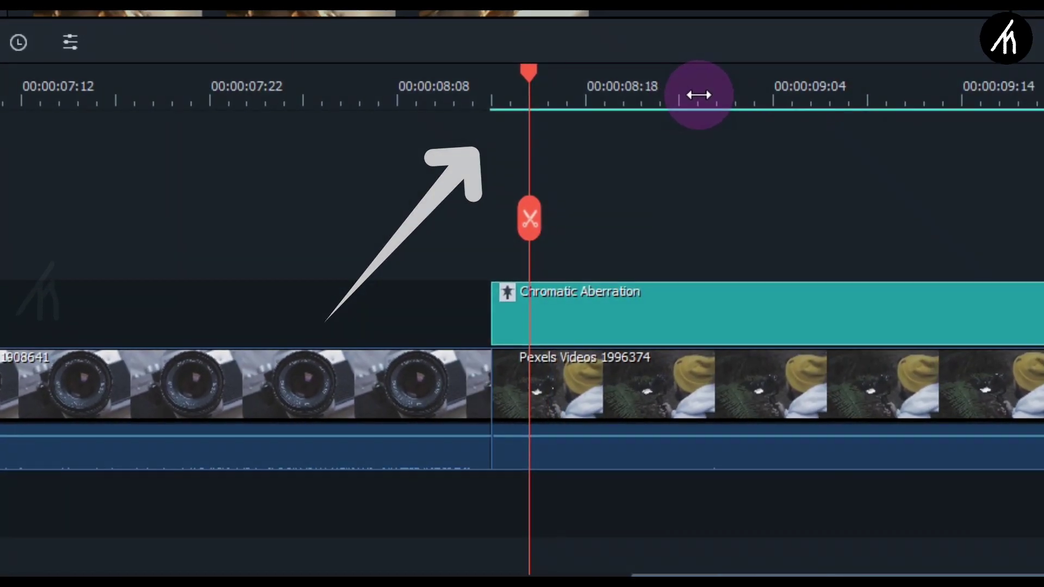
{"action": "scroll", "coordinate": [699, 96], "scroll_direction": "down", "scroll_amount": 1}
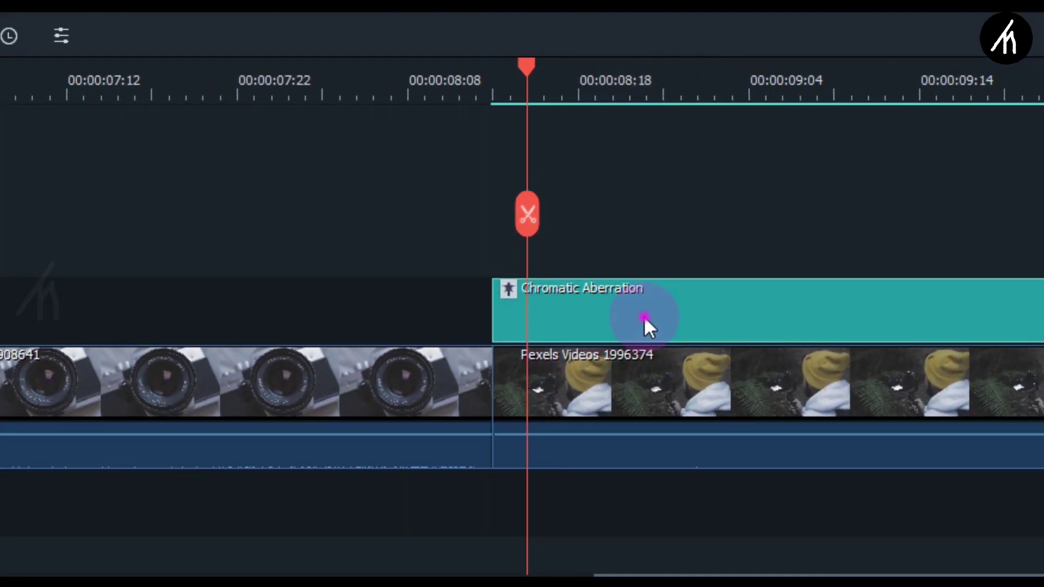
- Extend the Chromatic Aberration effect before the cut and delete everything a few frames past its start
{"action": "left_click_drag", "start_coordinate": [644, 320], "coordinate": [561, 320]}
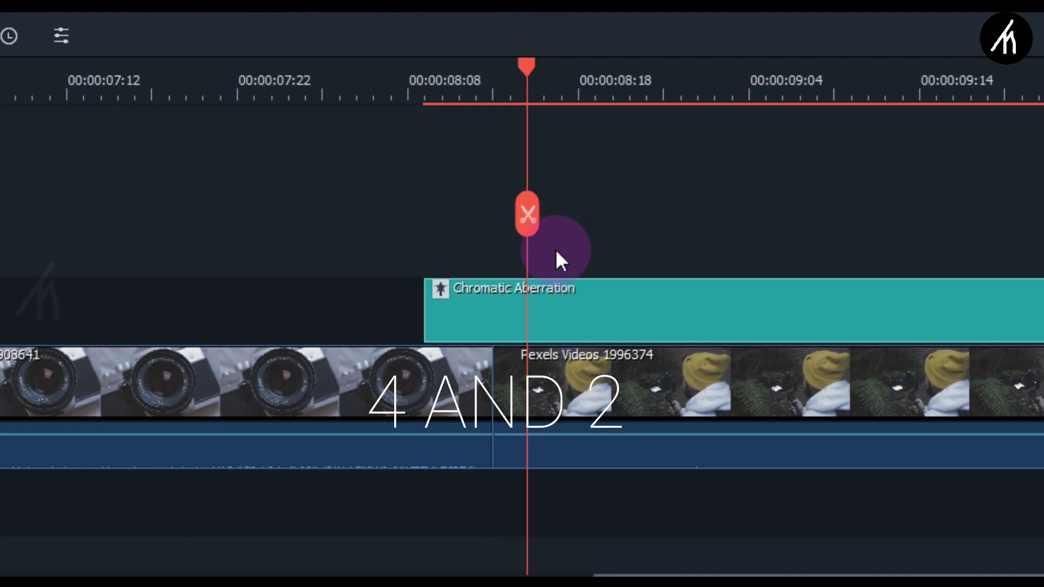
{"action": "mouse_move", "coordinate": [526, 67]}
{"action": "left_mouse_down"}
{"action": "mouse_move", "coordinate": [417, 92]}
{"action": "mouse_move", "coordinate": [429, 97]}
{"action": "left_mouse_up"}
{"action": "key", "text": "Right"}
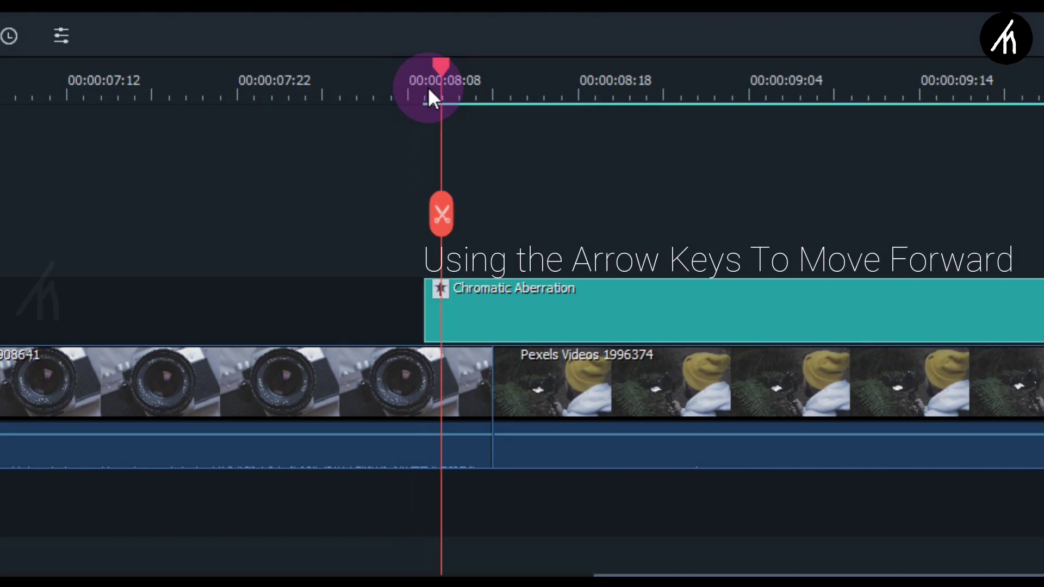
{"action": "key", "text": "Right"}
{"action": "key", "text": "Right"}
{"action": "key", "text": "Right"}
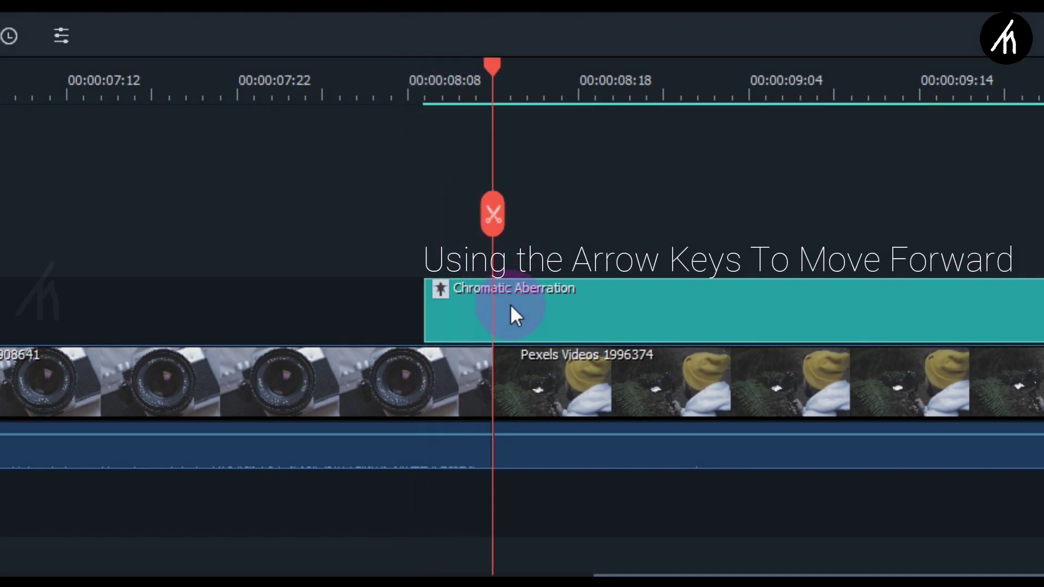
{"action": "key", "text": "Right"}
{"action": "key", "text": "Right"}
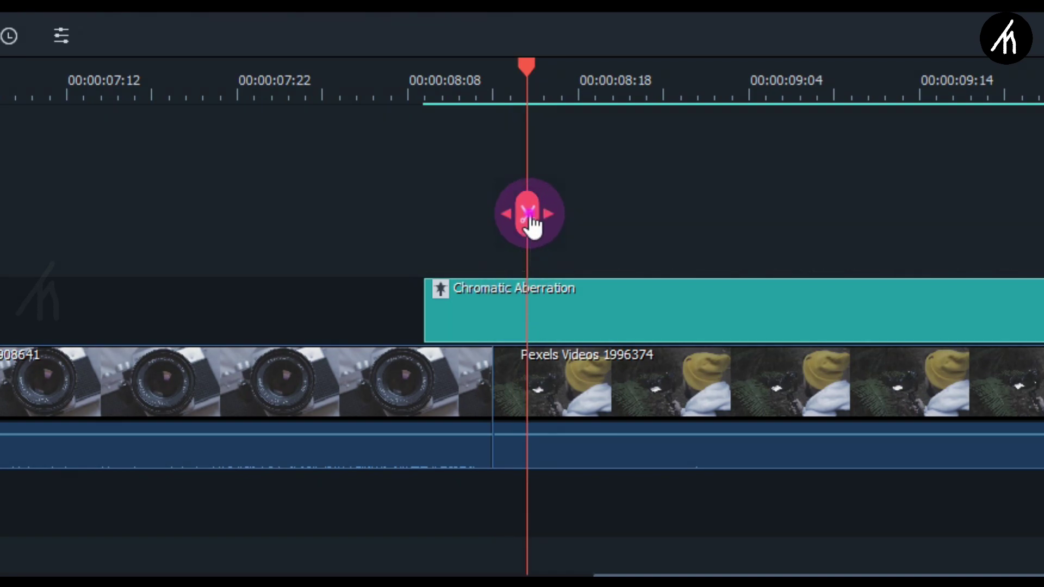
{"action": "key", "text": "Delete"}
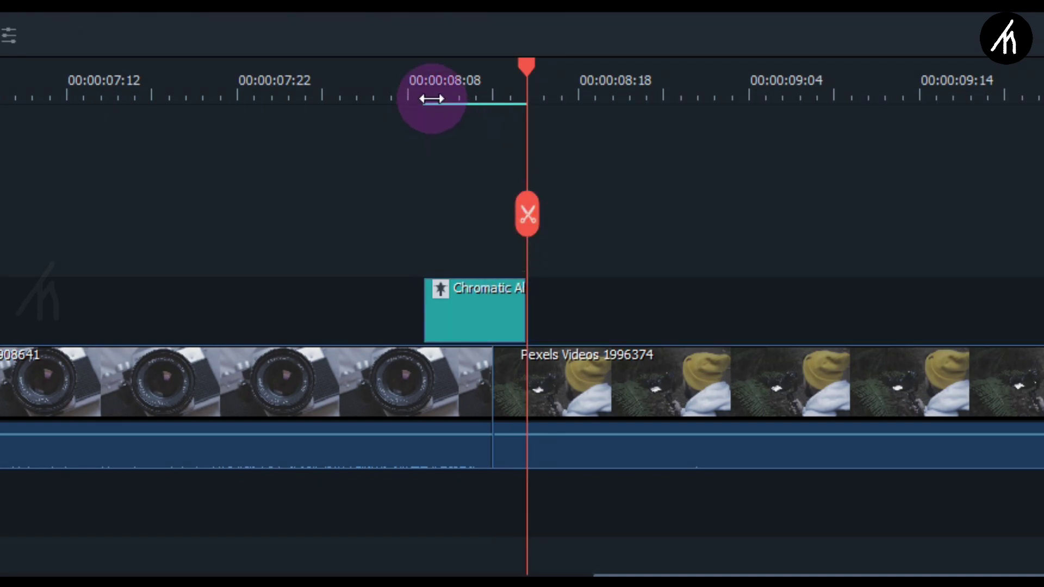
- Step a few frames past the effect's start and preview the glitch playback
{"action": "left_click", "coordinate": [427, 97]}
{"action": "key", "text": "Right"}
{"action": "key", "text": "Right"}
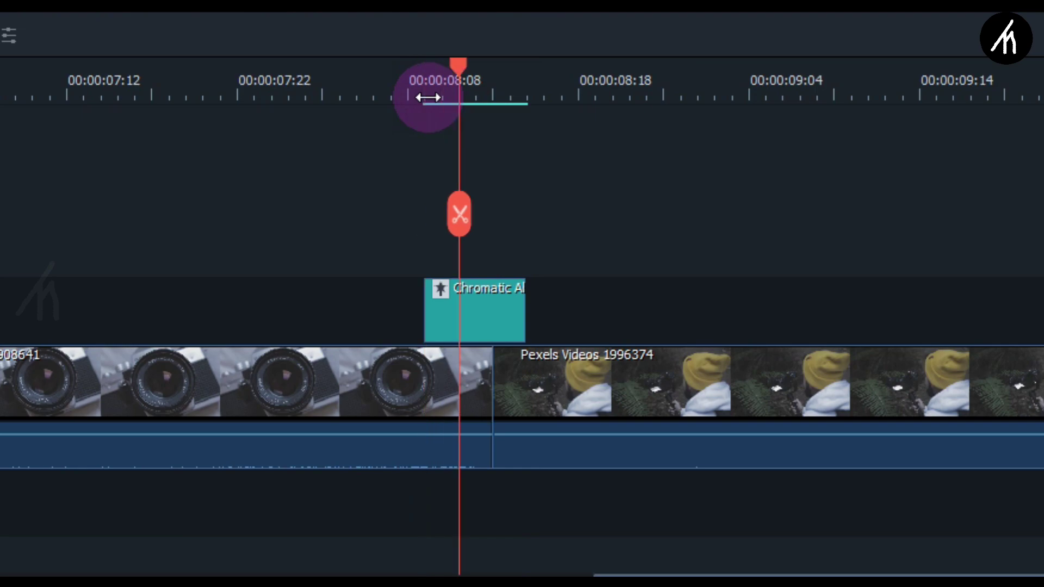
{"action": "key", "text": "Right"}
{"action": "key", "text": "Right"}
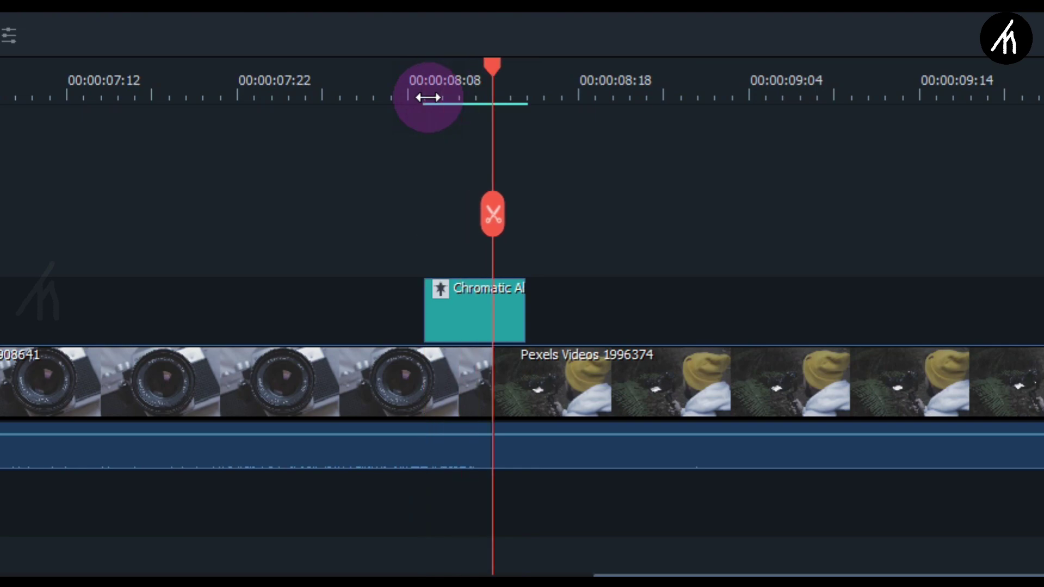
{"action": "key", "text": "Right"}
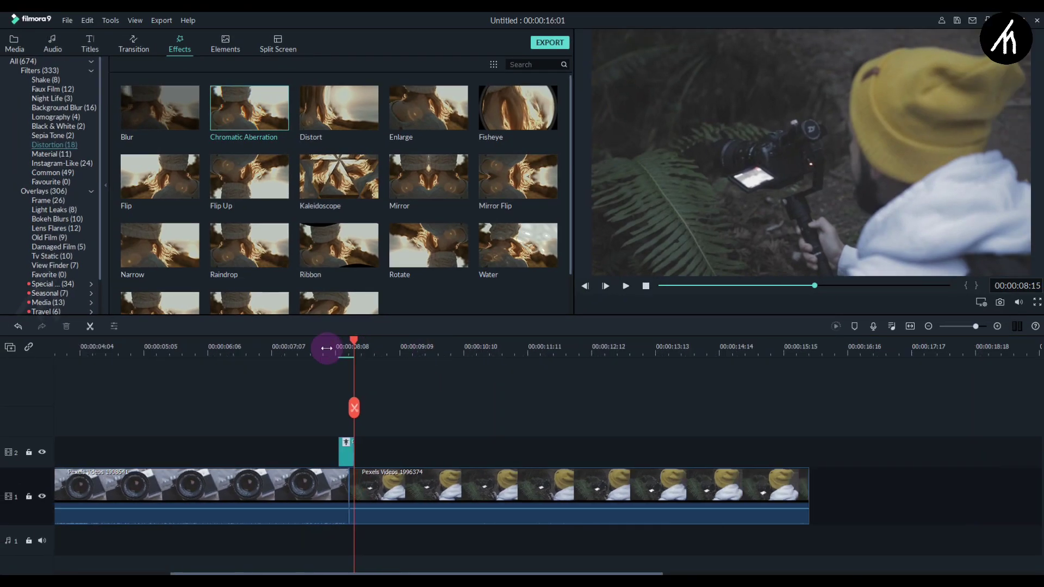
{"action": "scroll", "coordinate": [327, 349], "scroll_direction": "down", "scroll_amount": 2}
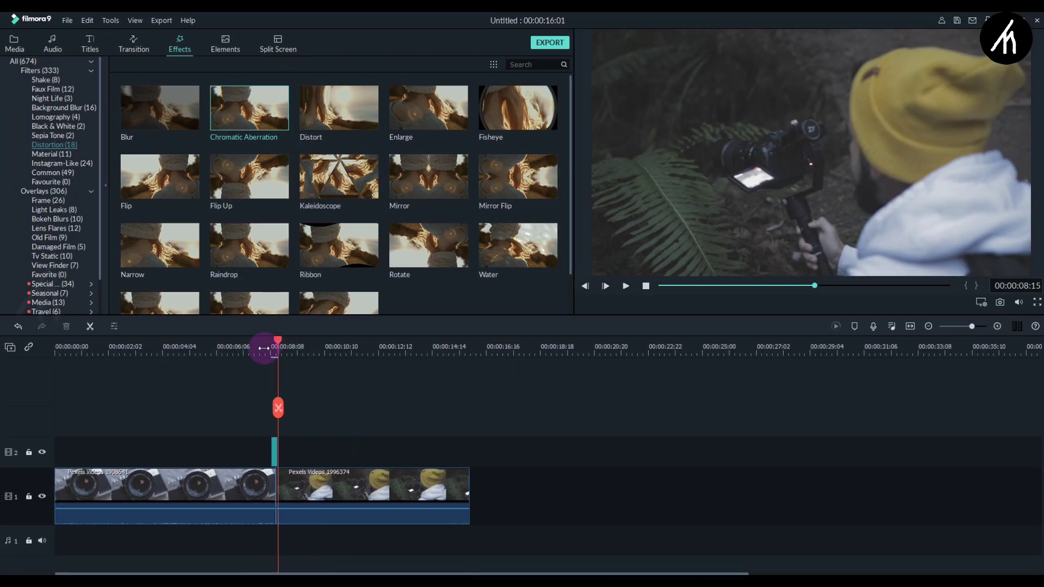
{"action": "key", "text": "space"}
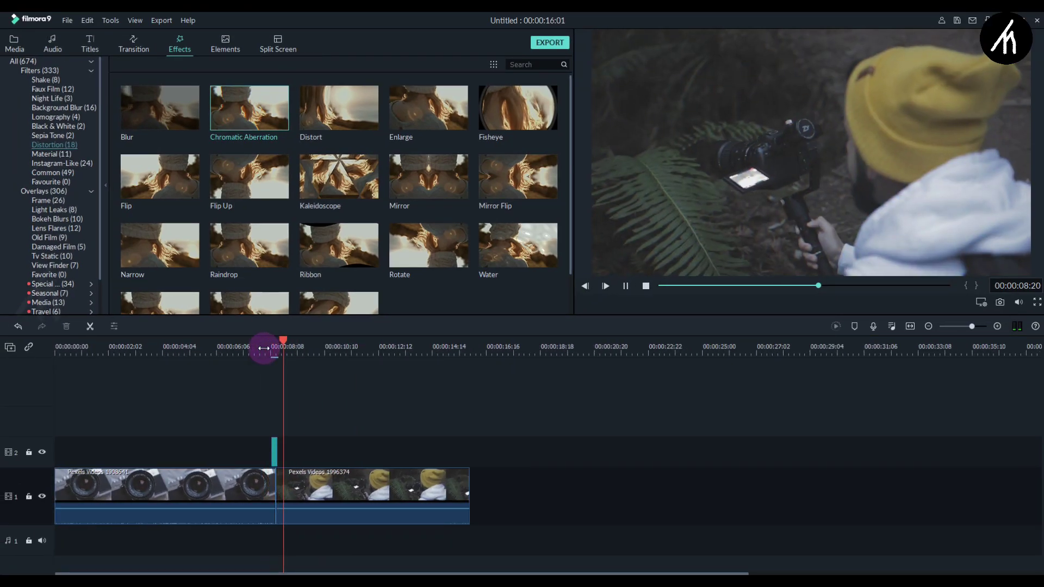
{"action": "left_click", "coordinate": [275, 348]}
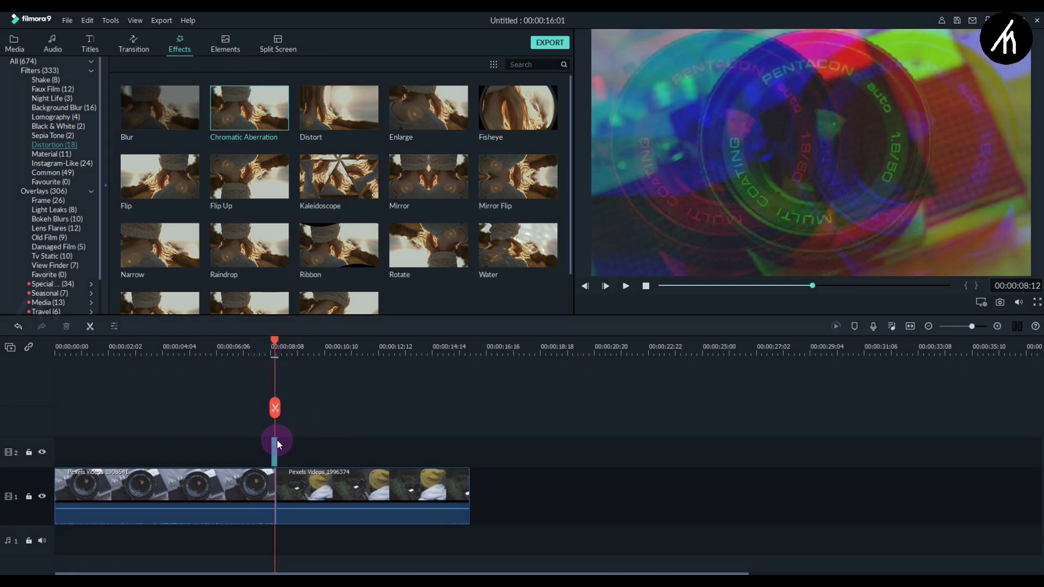
- Set the Chromatic Aberration effect's Alpha to 100 and Fade to 0.21
{"action": "double_click", "coordinate": [276, 446]}
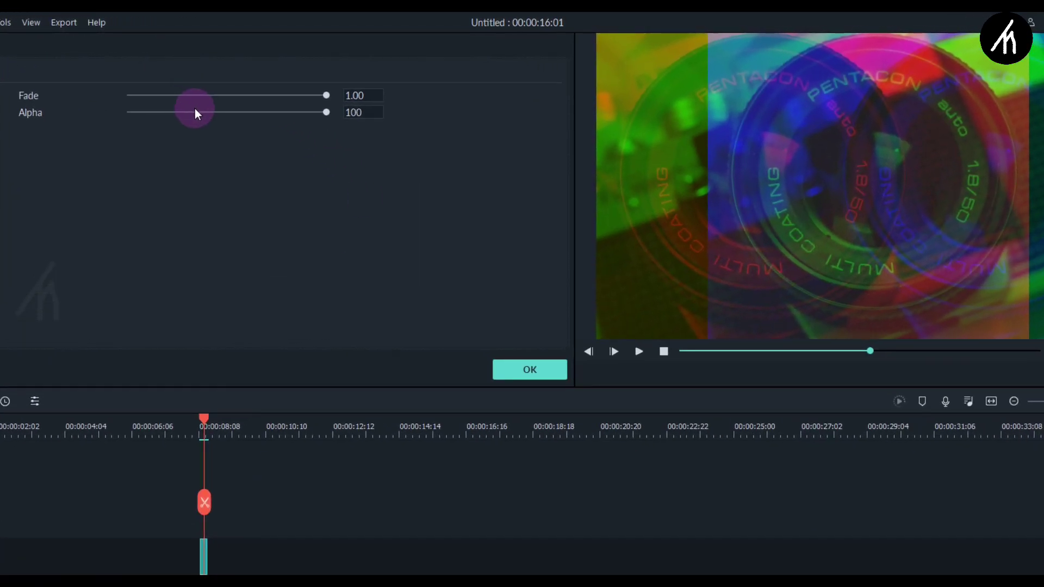
{"action": "left_click", "coordinate": [194, 113]}
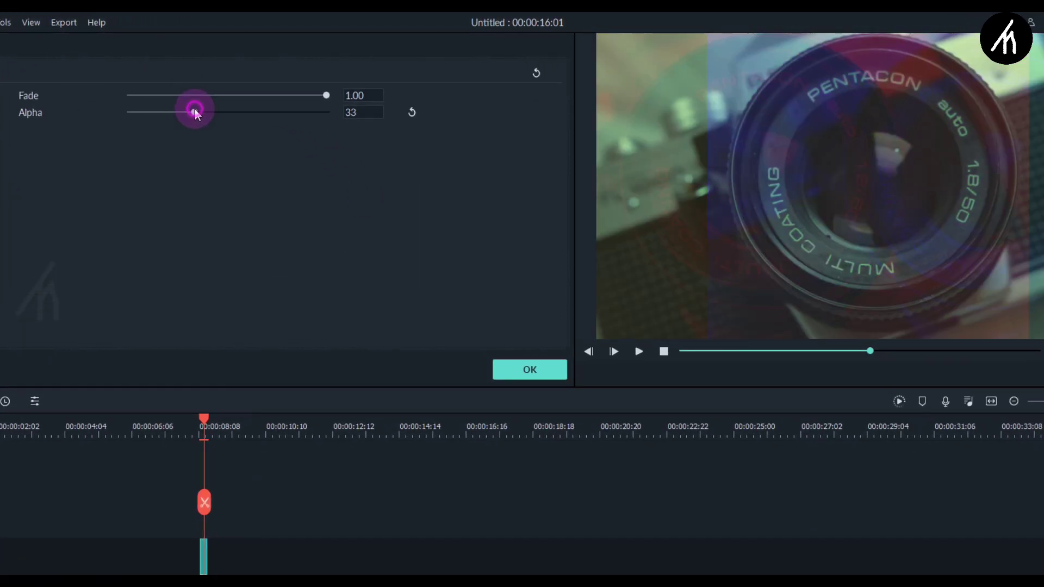
{"action": "left_click_drag", "start_coordinate": [195, 113], "coordinate": [345, 114]}
{"action": "mouse_move", "coordinate": [262, 95]}
{"action": "left_mouse_down"}
{"action": "mouse_move", "coordinate": [136, 106]}
{"action": "mouse_move", "coordinate": [170, 107]}
{"action": "left_mouse_up"}
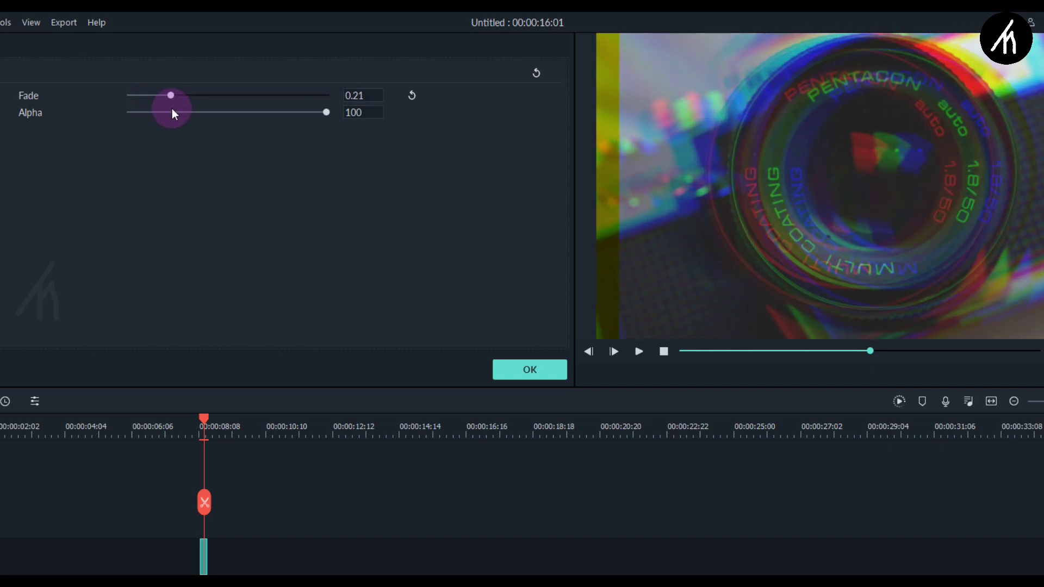
- Confirm the effect settings and preview the glitch across the cut
{"action": "left_click", "coordinate": [191, 427]}
{"action": "left_click", "coordinate": [554, 365]}
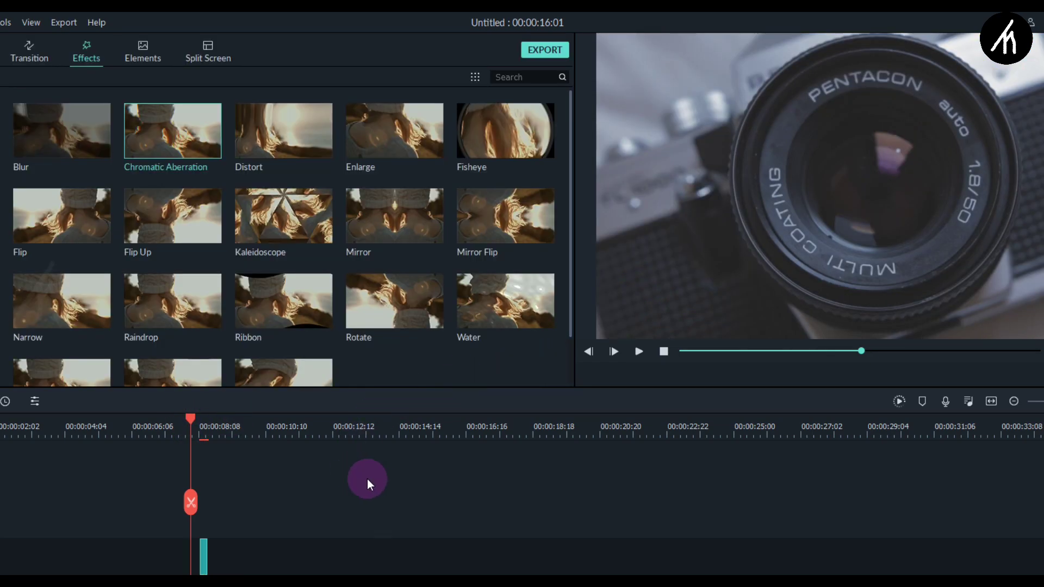
{"action": "key", "text": "space"}
{"action": "key", "text": "space"}
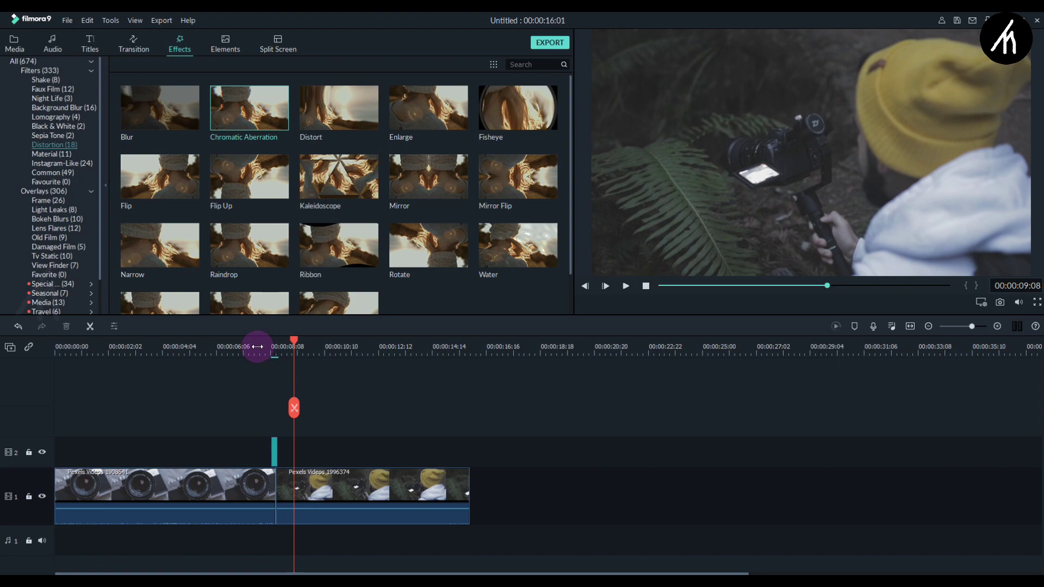
{"action": "key", "text": "space"}
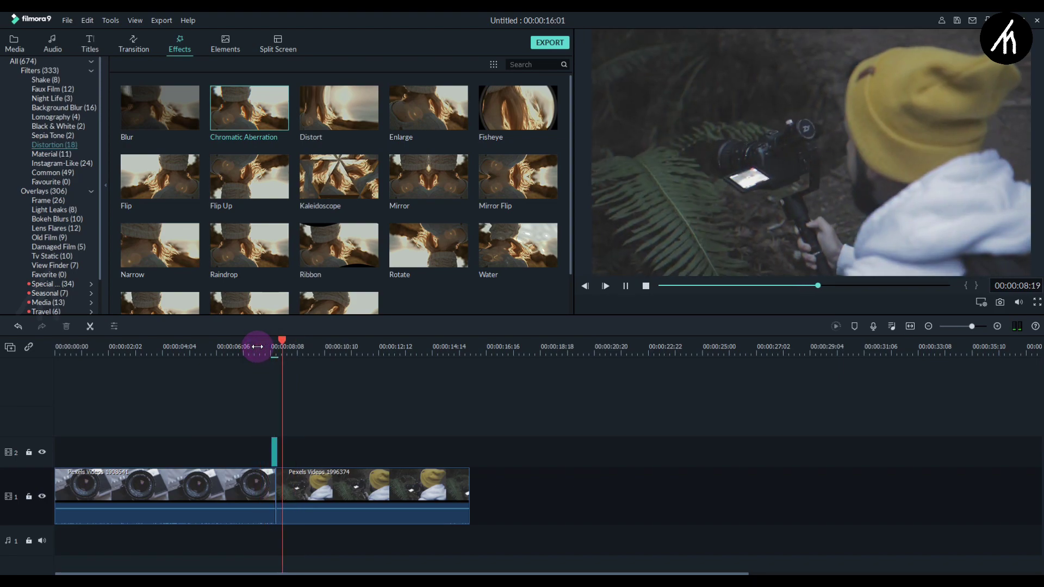
{"action": "left_click", "coordinate": [262, 348]}
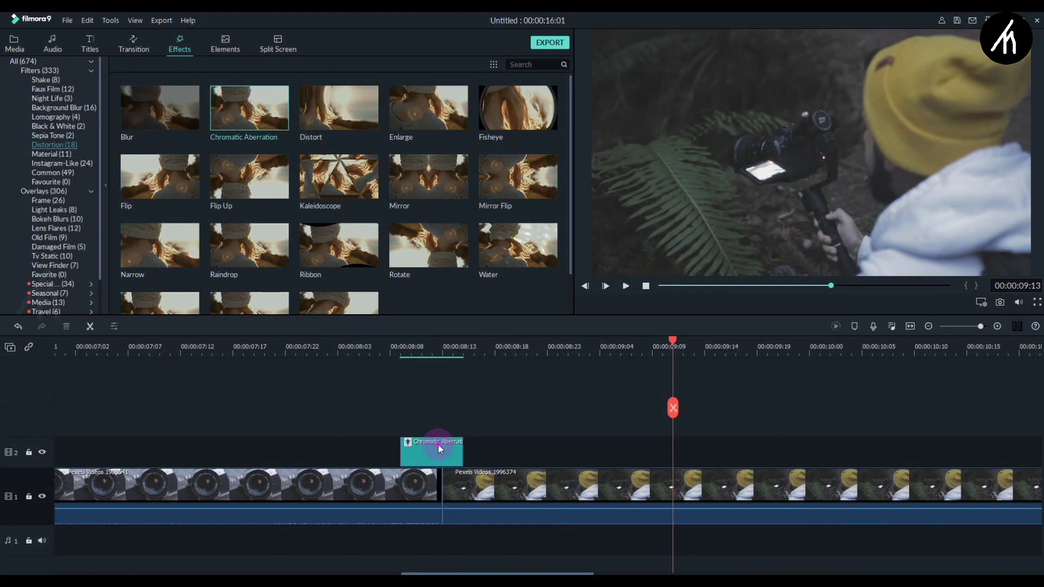
- Shift the Chromatic Aberration clip slightly later and preview the glitch again
{"action": "left_click", "coordinate": [437, 444]}
{"action": "left_click_drag", "start_coordinate": [449, 443], "coordinate": [469, 443]}
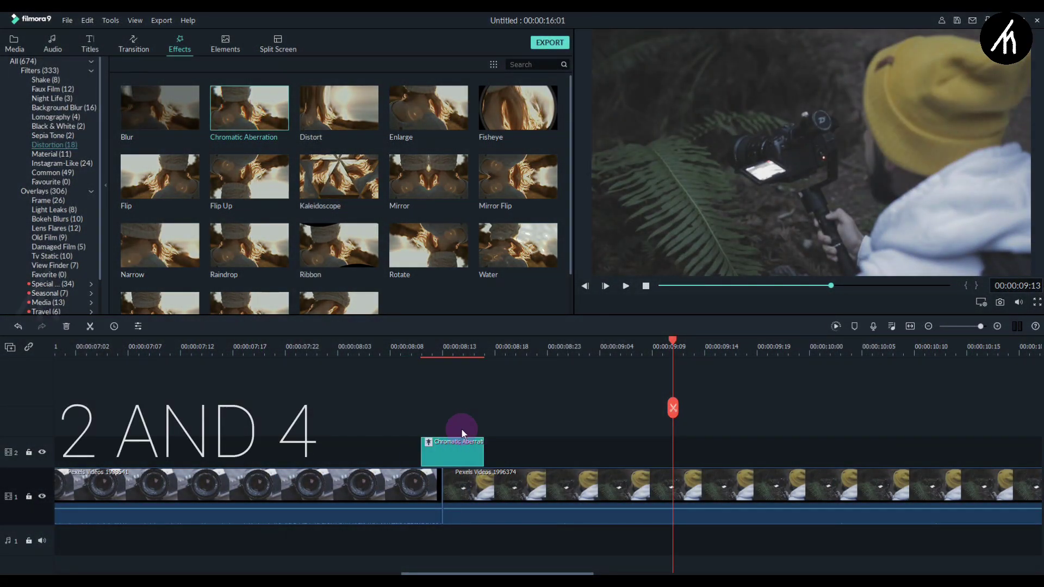
{"action": "scroll", "coordinate": [405, 348], "scroll_direction": "down", "scroll_amount": 2}
{"action": "scroll", "coordinate": [447, 347], "scroll_direction": "down", "scroll_amount": 2}
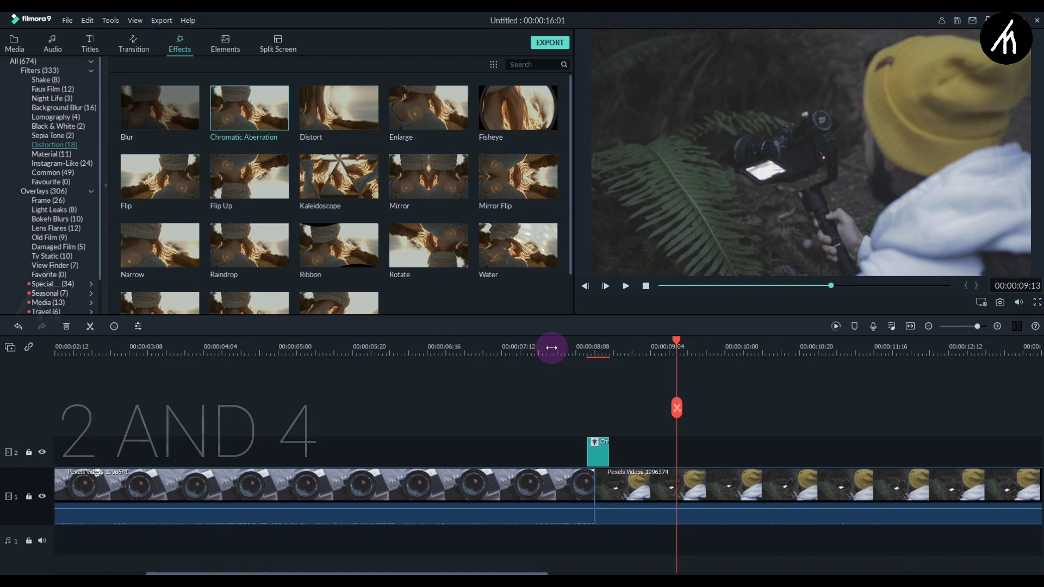
{"action": "key", "text": "space"}
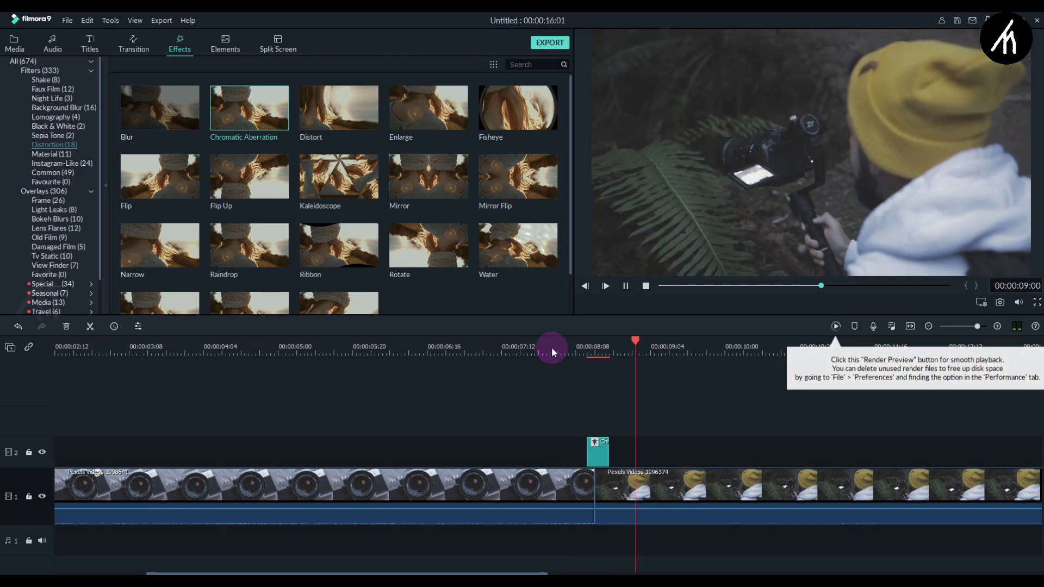
{"action": "left_click", "coordinate": [605, 349]}
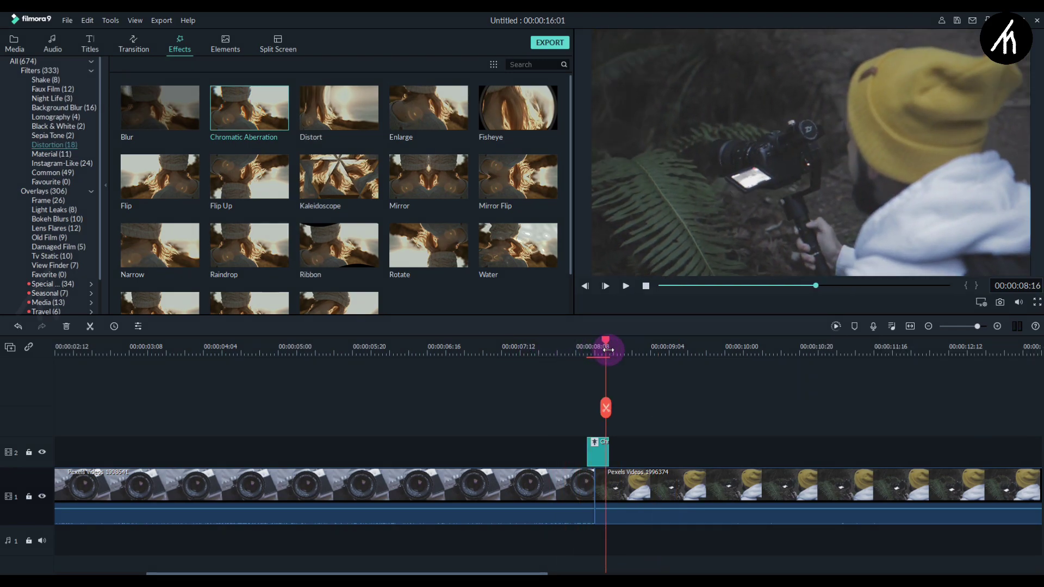
{"action": "scroll", "coordinate": [626, 349], "scroll_direction": "up", "scroll_amount": 3}
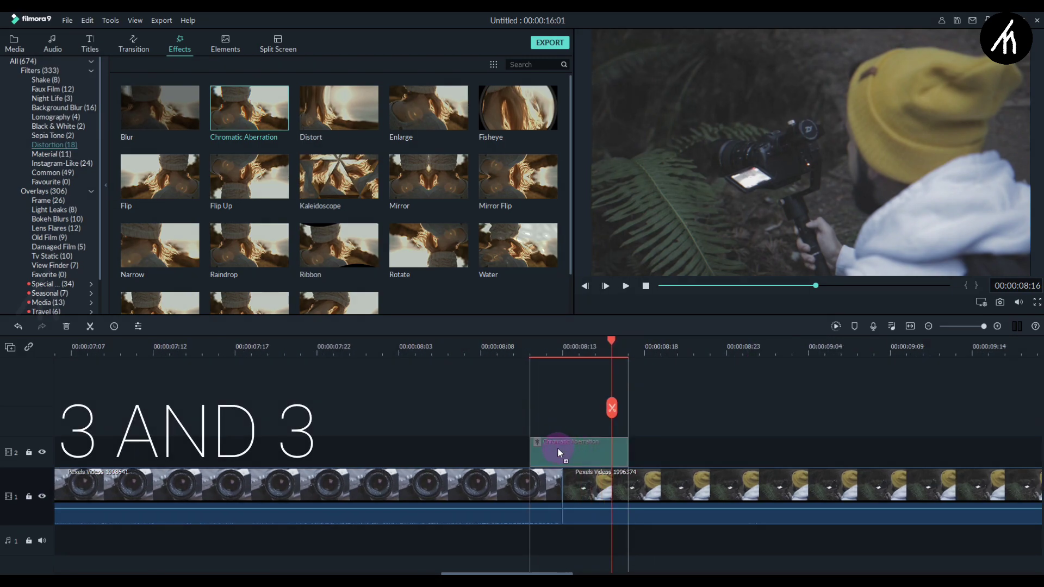
- Nudge the Chromatic Aberration clip to span about eight frames around the cut
{"action": "left_click_drag", "start_coordinate": [560, 447], "coordinate": [551, 447]}
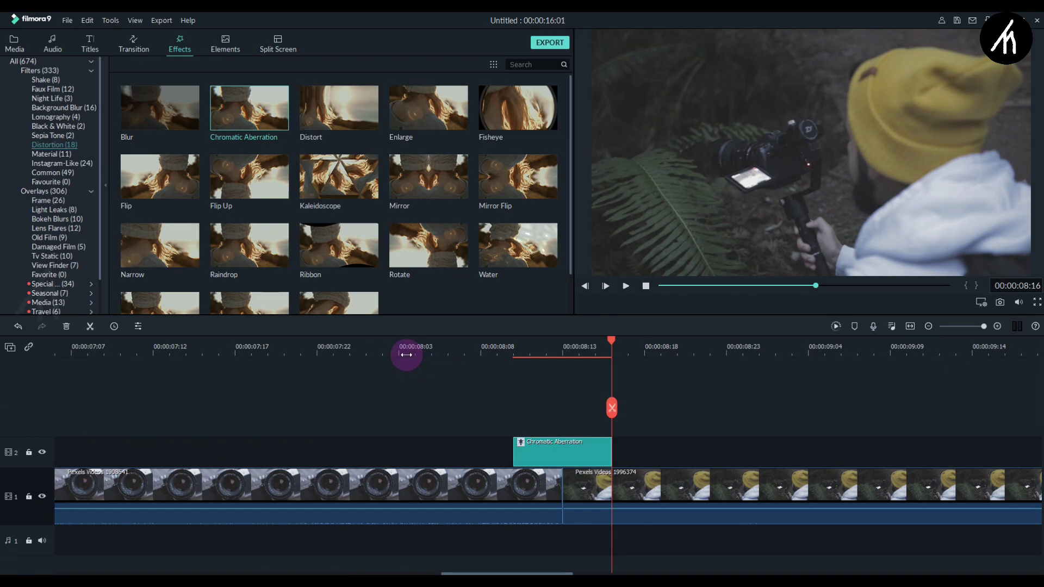
{"action": "key", "text": "space"}
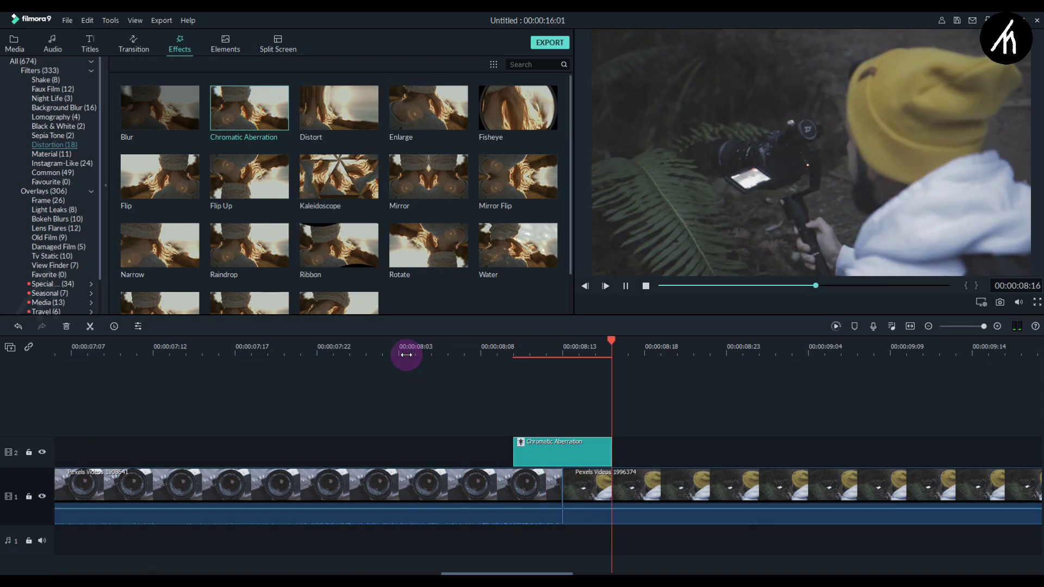
{"action": "key", "text": "space"}
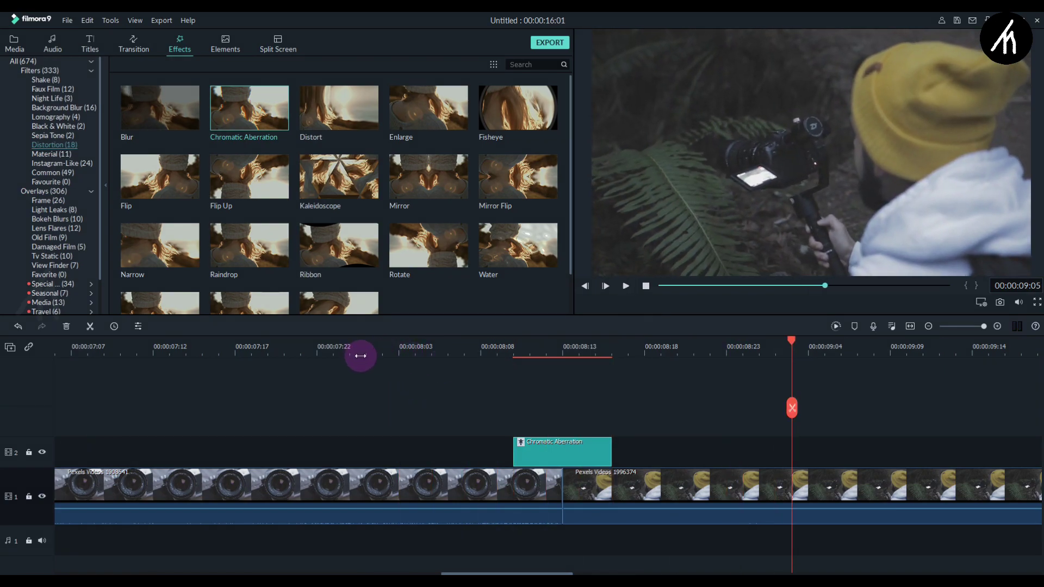
{"action": "scroll", "coordinate": [565, 355], "scroll_direction": "down", "scroll_amount": 2}
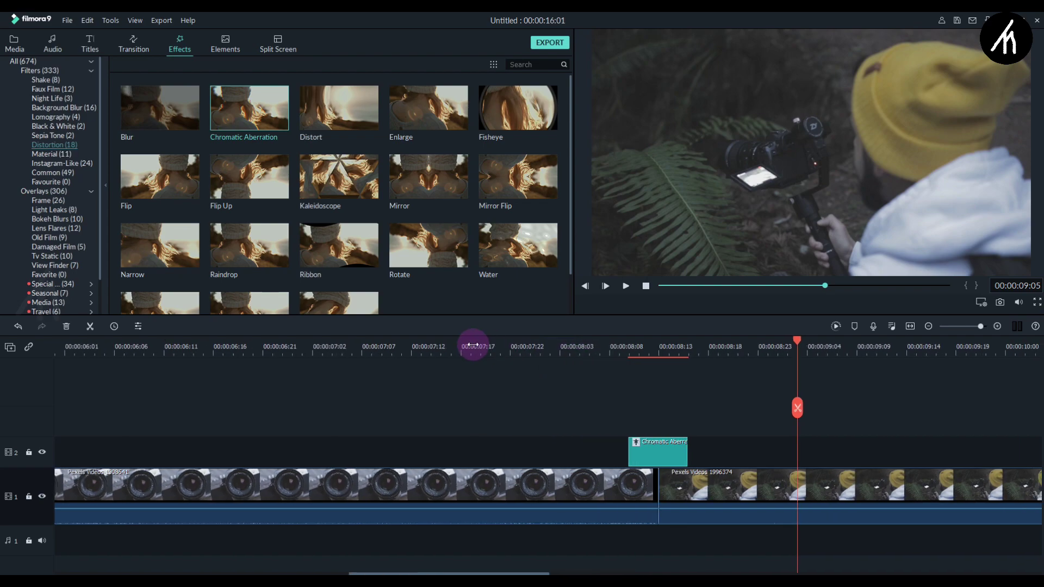
{"action": "scroll", "coordinate": [471, 346], "scroll_direction": "down", "scroll_amount": 2}
{"action": "scroll", "coordinate": [593, 349], "scroll_direction": "down", "scroll_amount": 1}
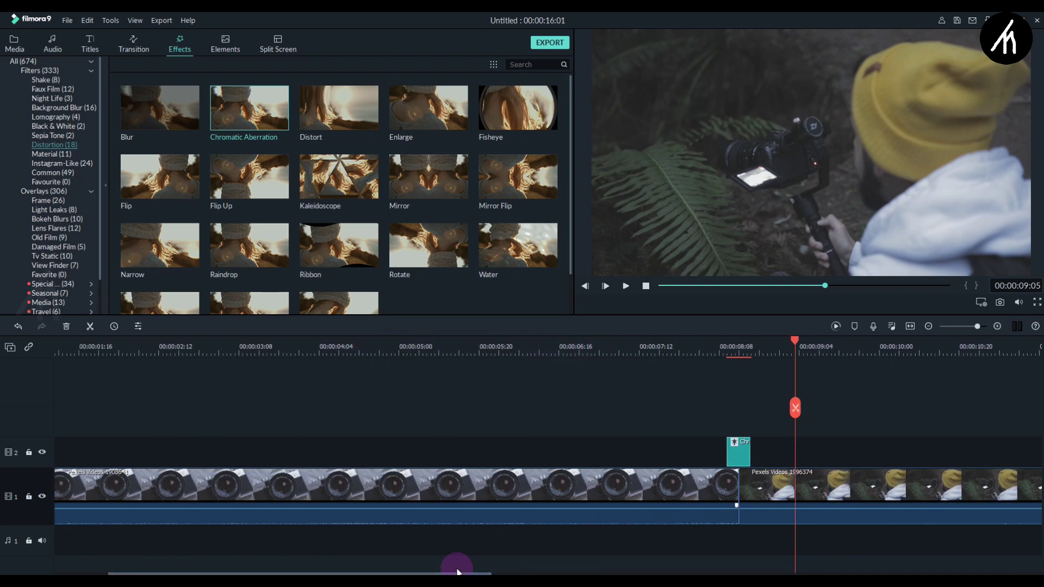
{"action": "scroll", "coordinate": [692, 345], "scroll_direction": "up", "scroll_amount": 3}
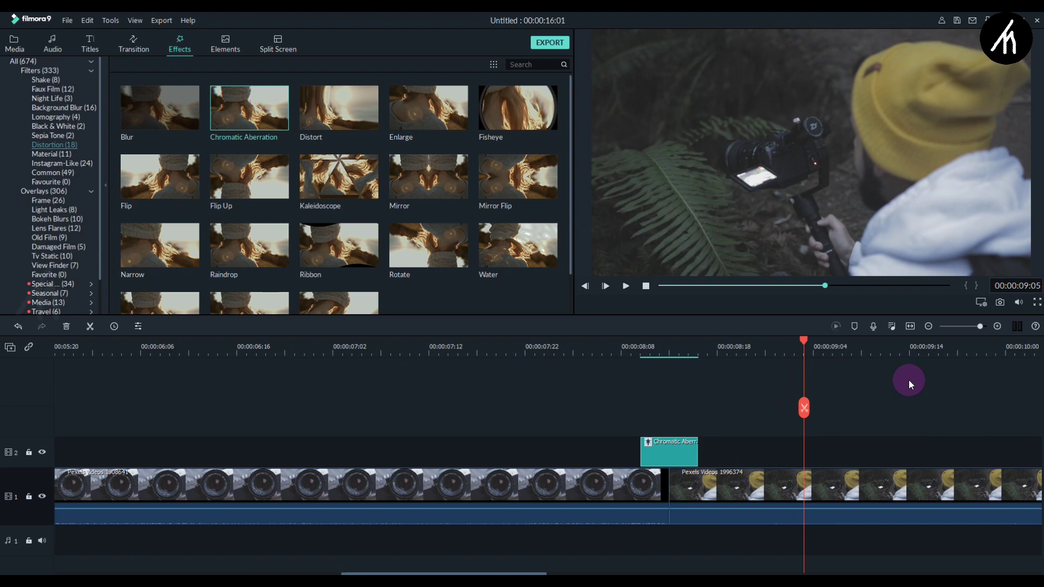
{"action": "scroll", "coordinate": [799, 347], "scroll_direction": "up", "scroll_amount": 1}
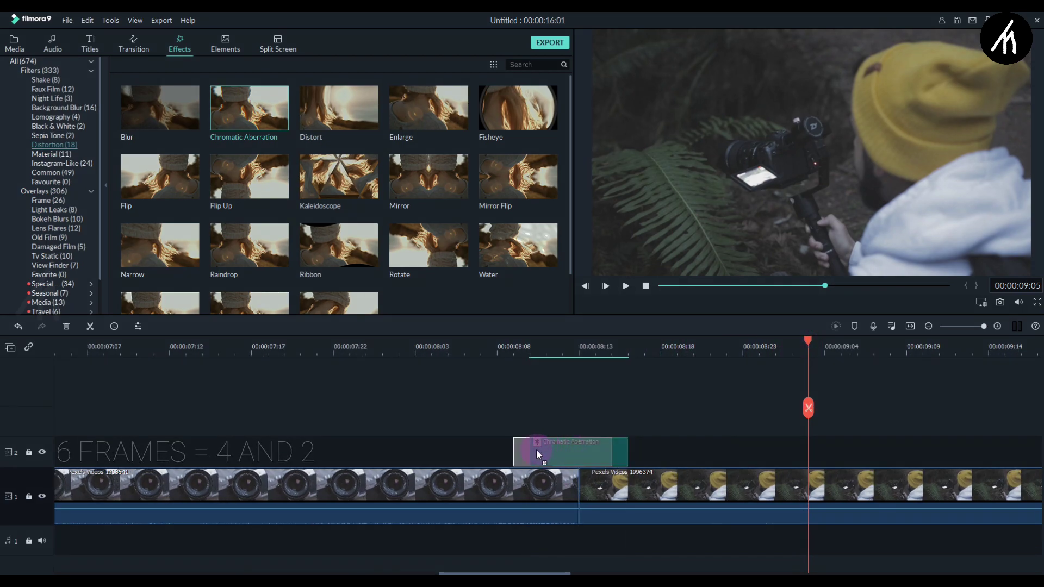
{"action": "left_click_drag", "start_coordinate": [544, 447], "coordinate": [539, 444]}
{"action": "scroll", "coordinate": [670, 349], "scroll_direction": "down", "scroll_amount": 2}
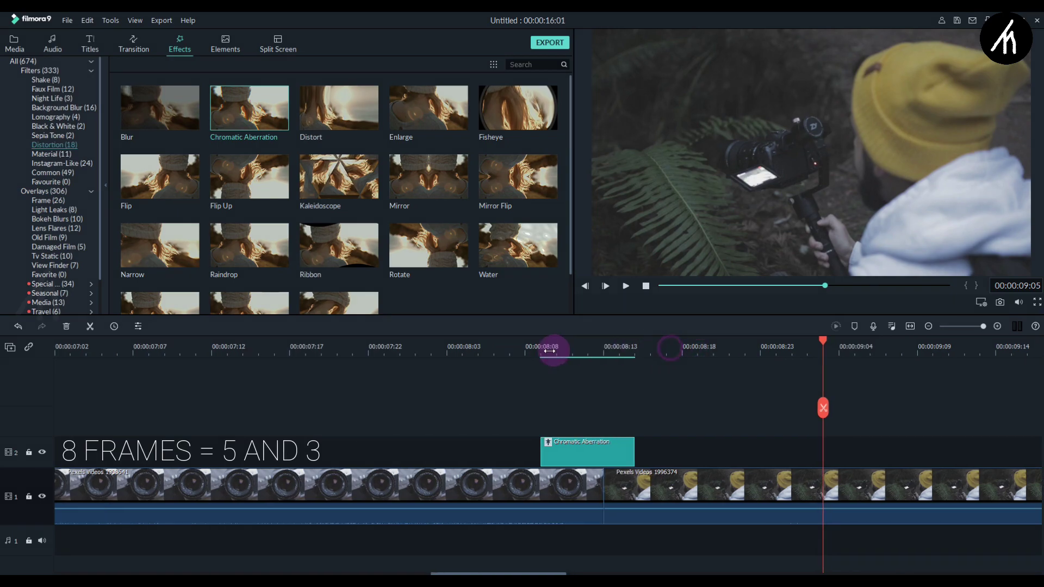
{"action": "scroll", "coordinate": [552, 347], "scroll_direction": "down", "scroll_amount": 2}
{"action": "scroll", "coordinate": [356, 349], "scroll_direction": "down", "scroll_amount": 2}
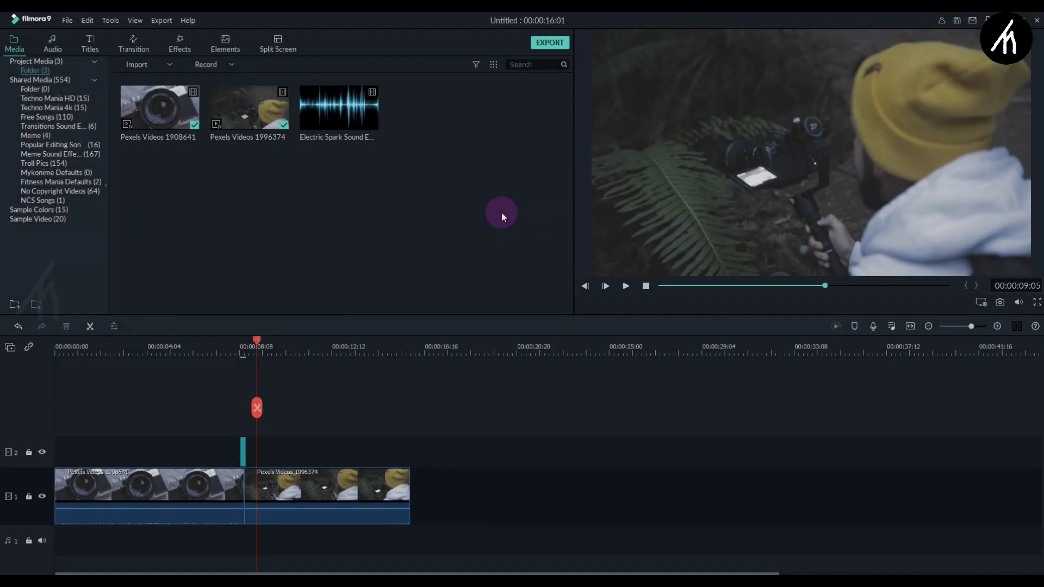
{"action": "mouse_move", "coordinate": [338, 108]}
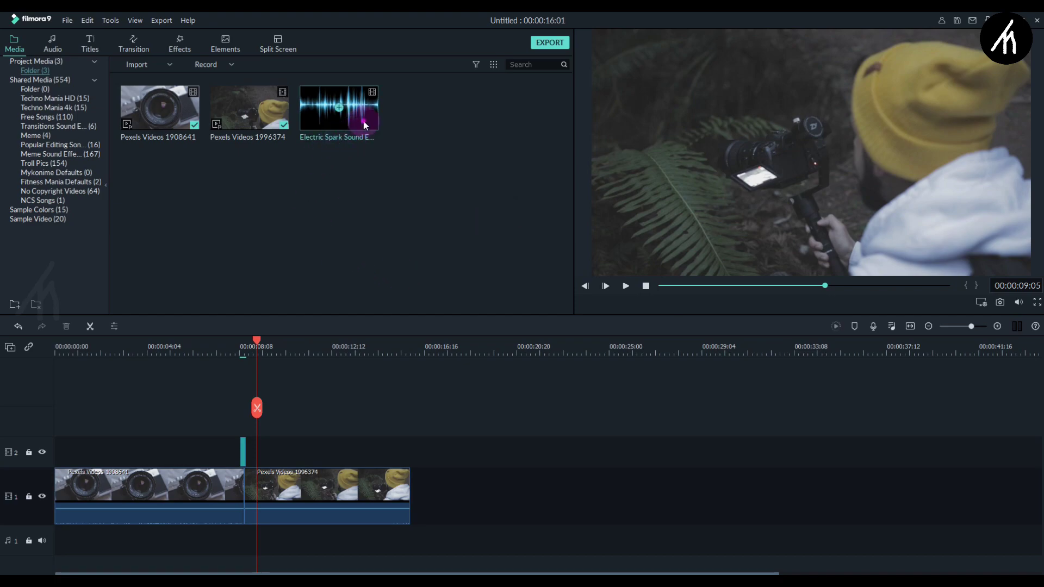
- Add the Electric Spark Sound Effect clip, detach its audio and delete the video part
{"action": "left_click_drag", "start_coordinate": [365, 124], "coordinate": [404, 477]}
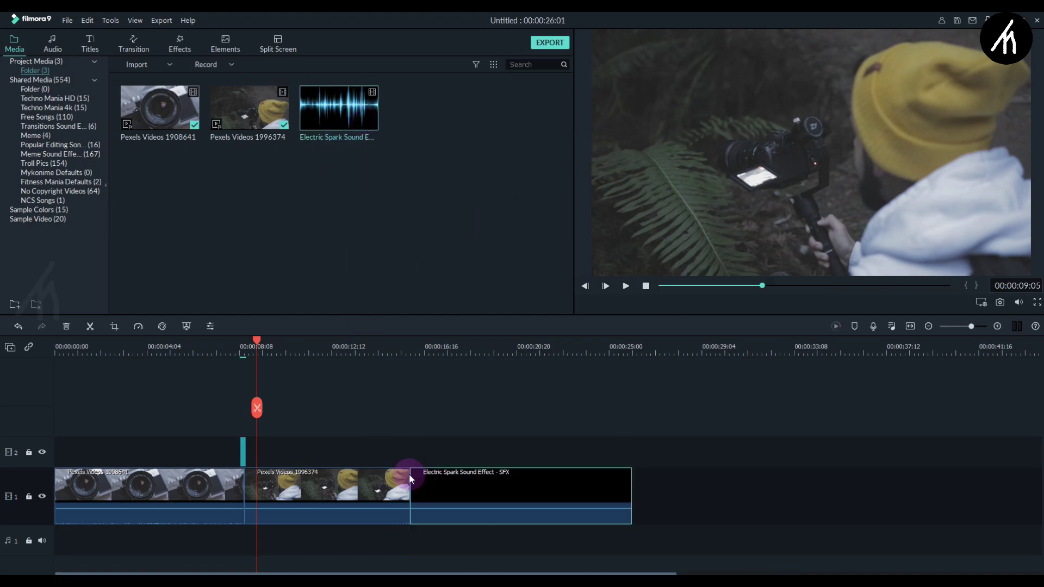
{"action": "right_click", "coordinate": [458, 484]}
{"action": "left_click", "coordinate": [486, 368]}
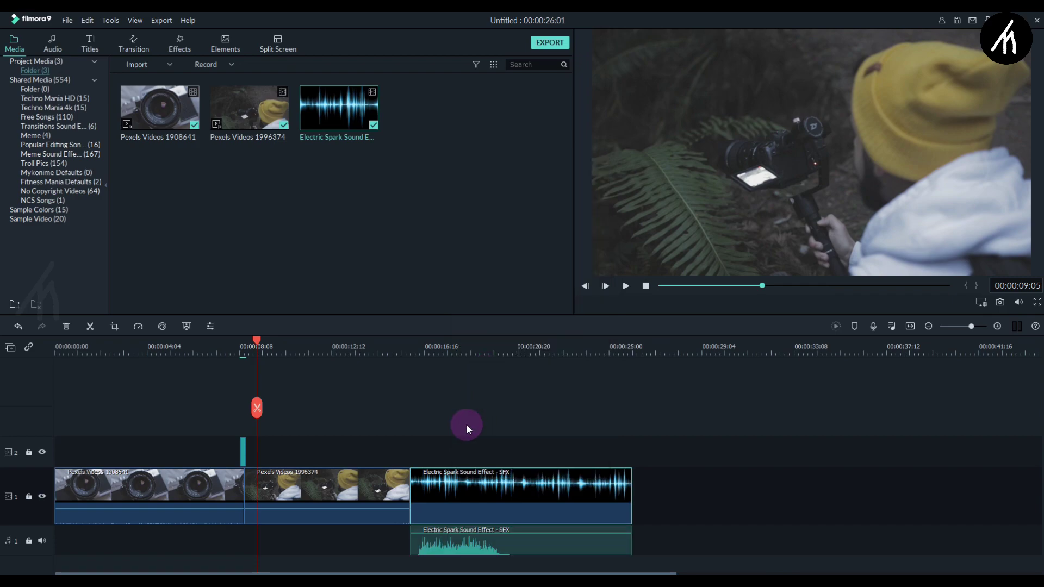
{"action": "key", "text": "Delete"}
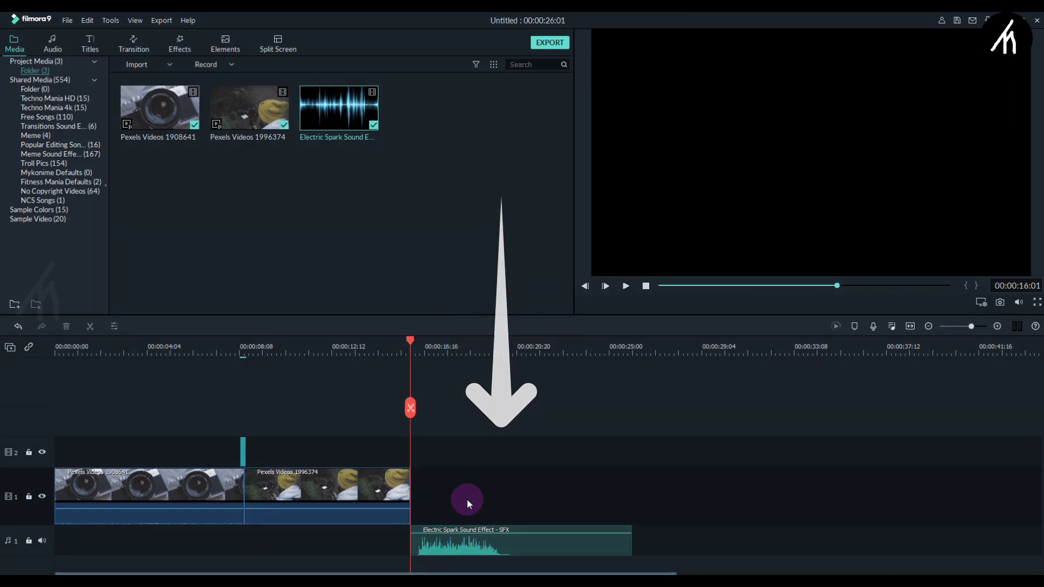
- Trim the spark sound to a brief burst and align it under the glitch effect
{"action": "left_click_drag", "start_coordinate": [462, 538], "coordinate": [278, 539]}
{"action": "left_click", "coordinate": [243, 346]}
{"action": "left_click_drag", "start_coordinate": [163, 538], "coordinate": [342, 539]}
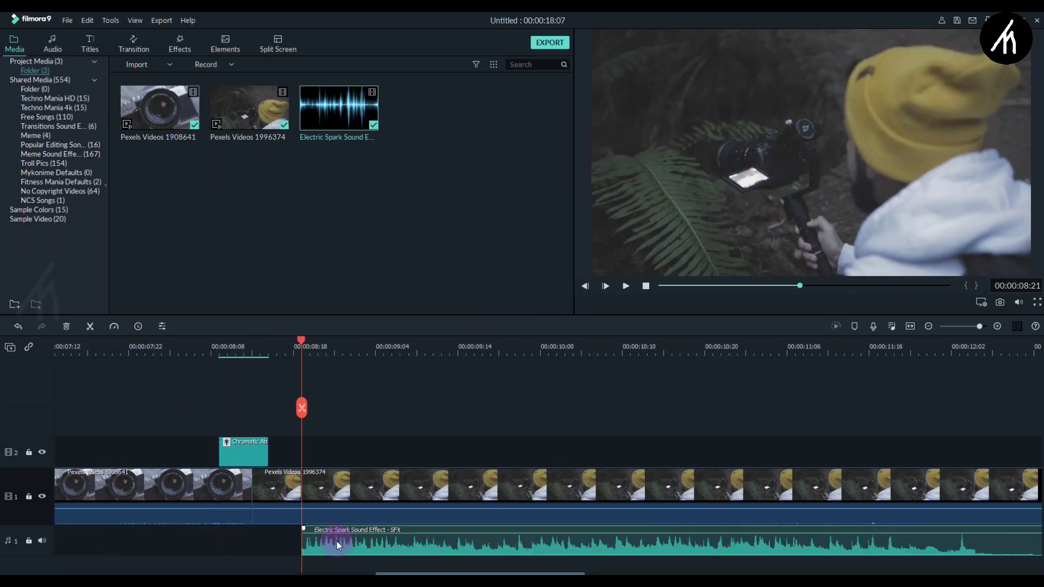
{"action": "left_click", "coordinate": [367, 346]}
{"action": "left_click_drag", "start_coordinate": [227, 538], "coordinate": [243, 538]}
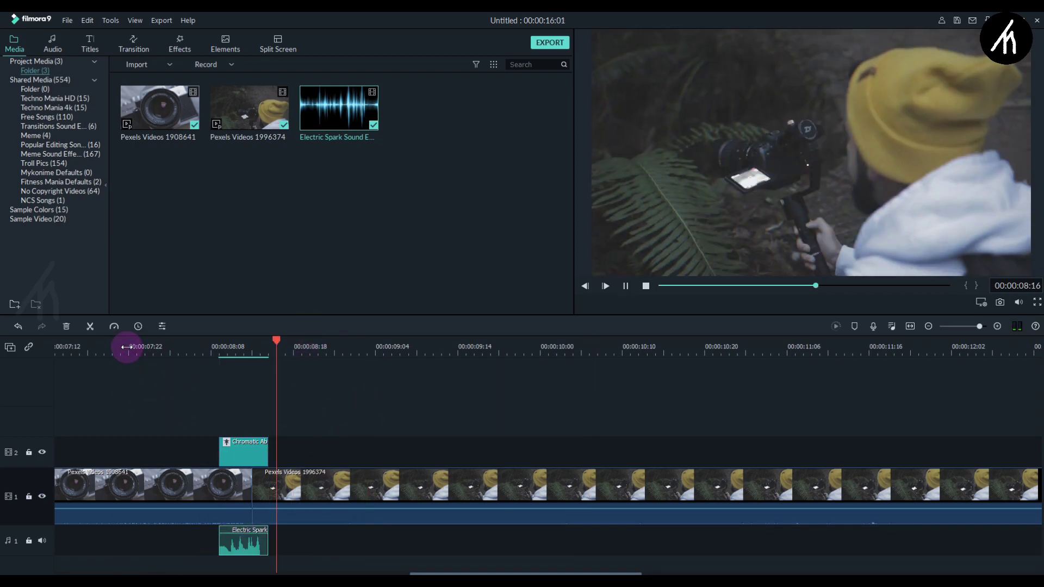
{"action": "left_click", "coordinate": [243, 346]}
{"action": "double_click", "coordinate": [244, 538]}
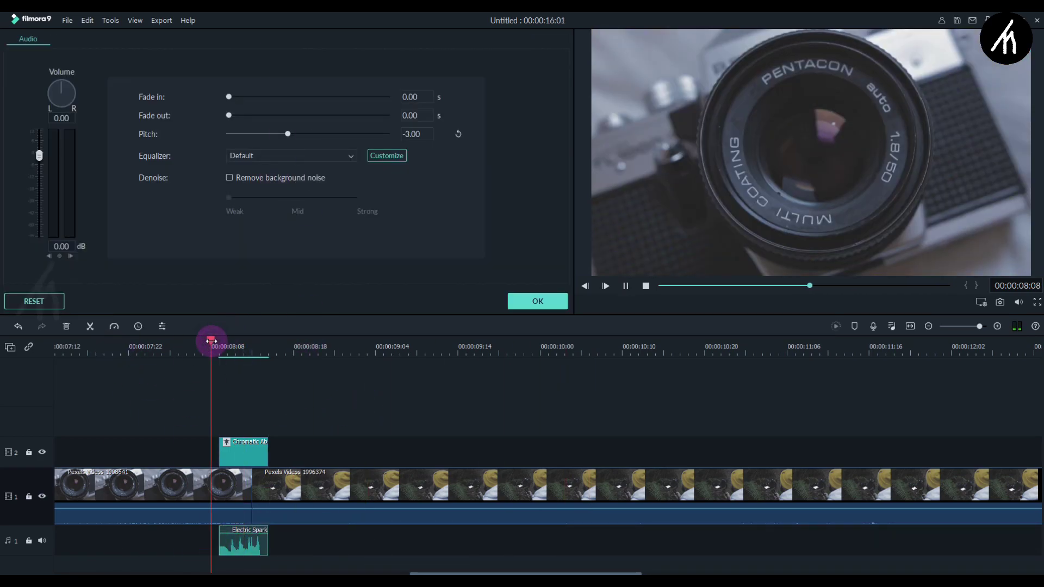
- Replay the transition with its spark sound from just before the cut
{"action": "left_click", "coordinate": [276, 346]}
{"action": "left_click", "coordinate": [206, 337]}
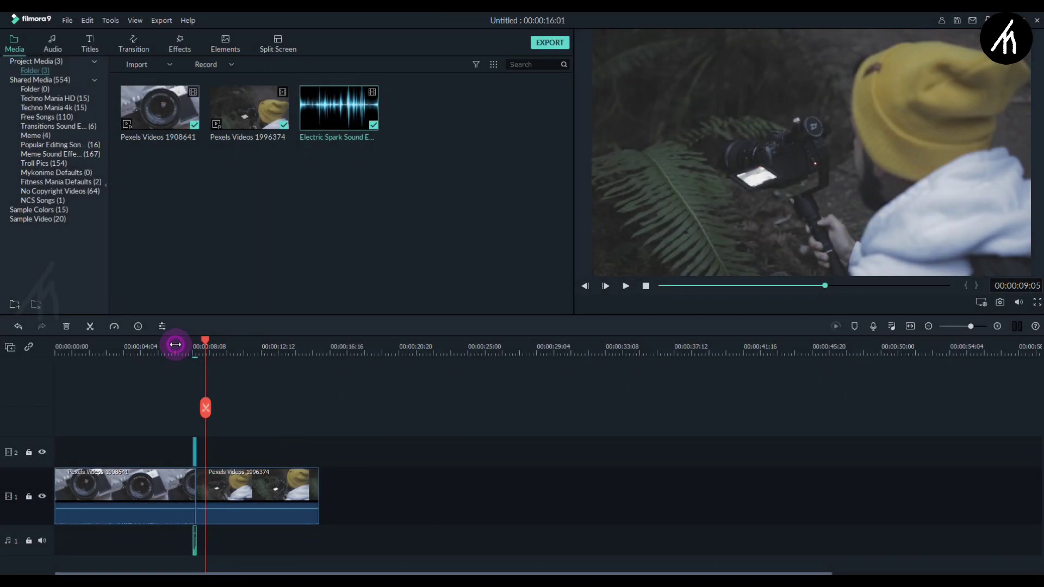
{"action": "left_click", "coordinate": [176, 344]}
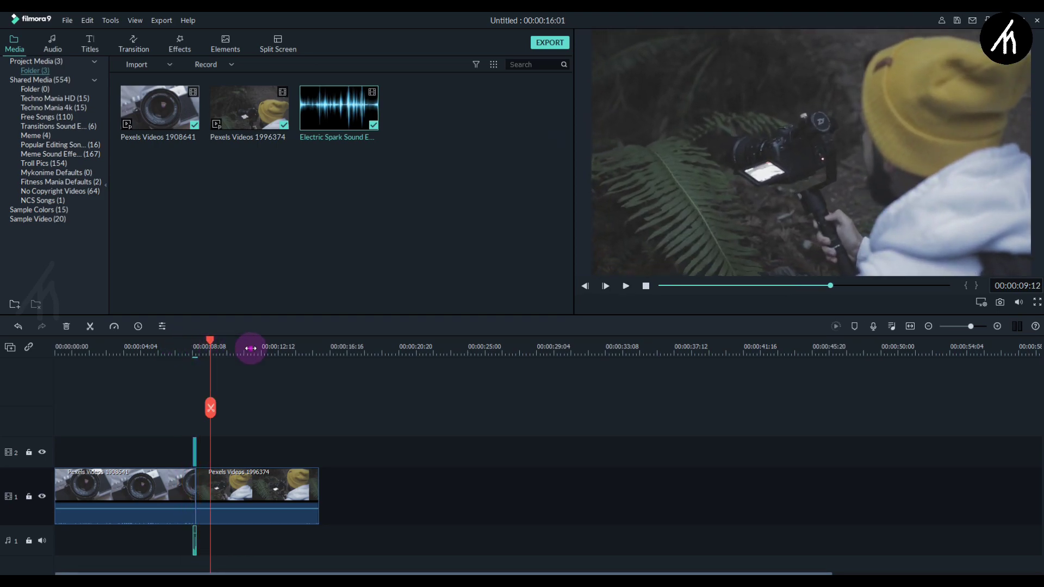
{"action": "left_click_drag", "start_coordinate": [332, 354], "coordinate": [371, 355]}
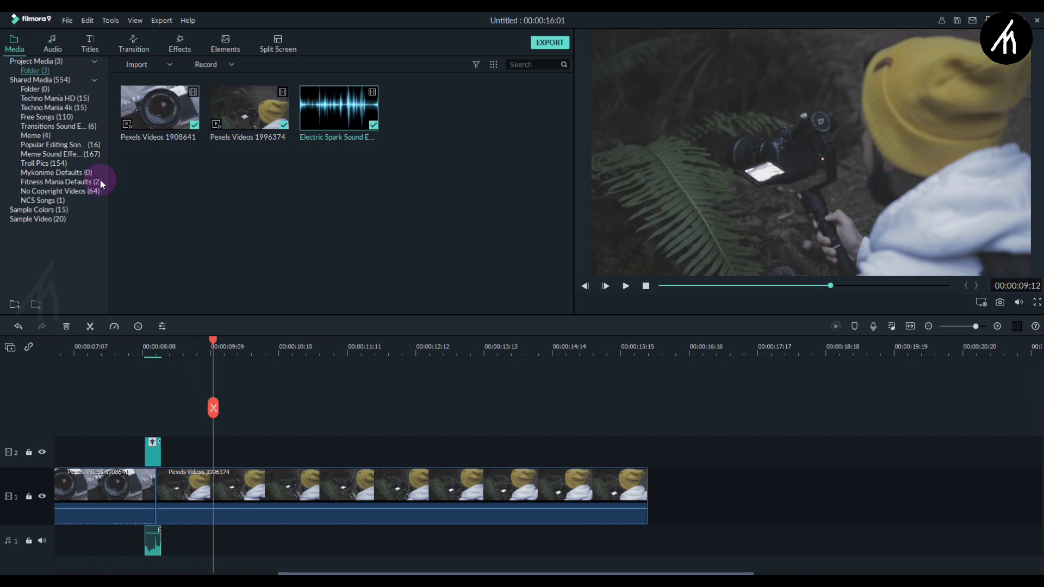
- Append Pexels Videos 2019781 after the hat clip and paste the glitch and spark at that cut
{"action": "left_click", "coordinate": [64, 188]}
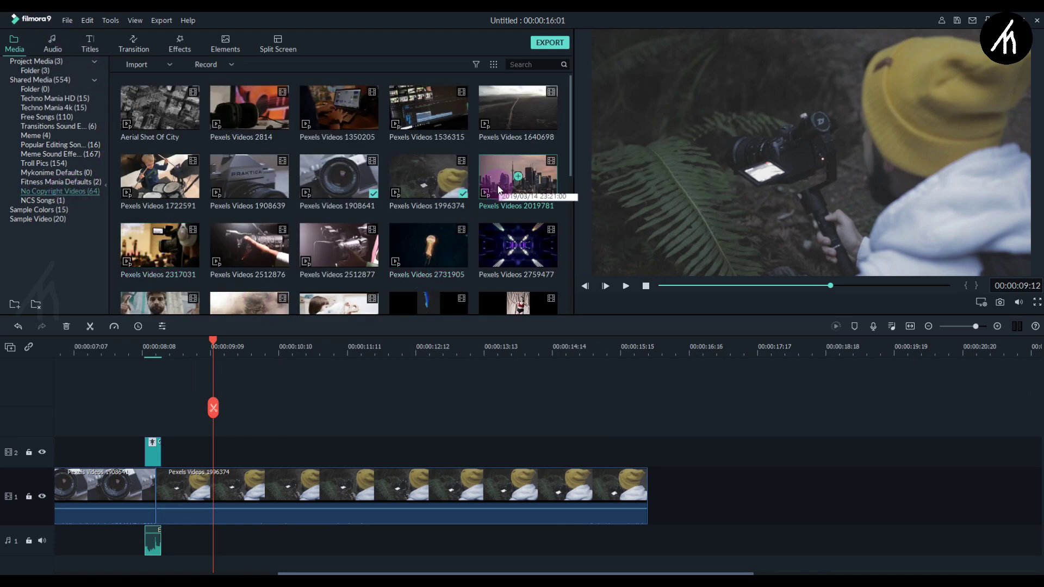
{"action": "left_click_drag", "start_coordinate": [497, 189], "coordinate": [663, 527]}
{"action": "right_click", "coordinate": [155, 447]}
{"action": "left_click", "coordinate": [631, 348]}
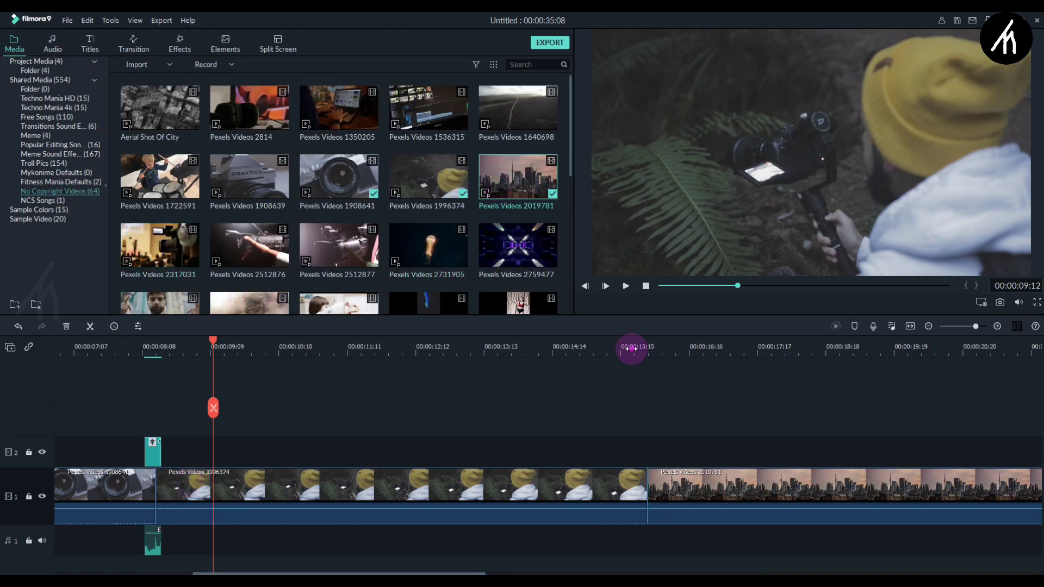
{"action": "left_click", "coordinate": [29, 495]}
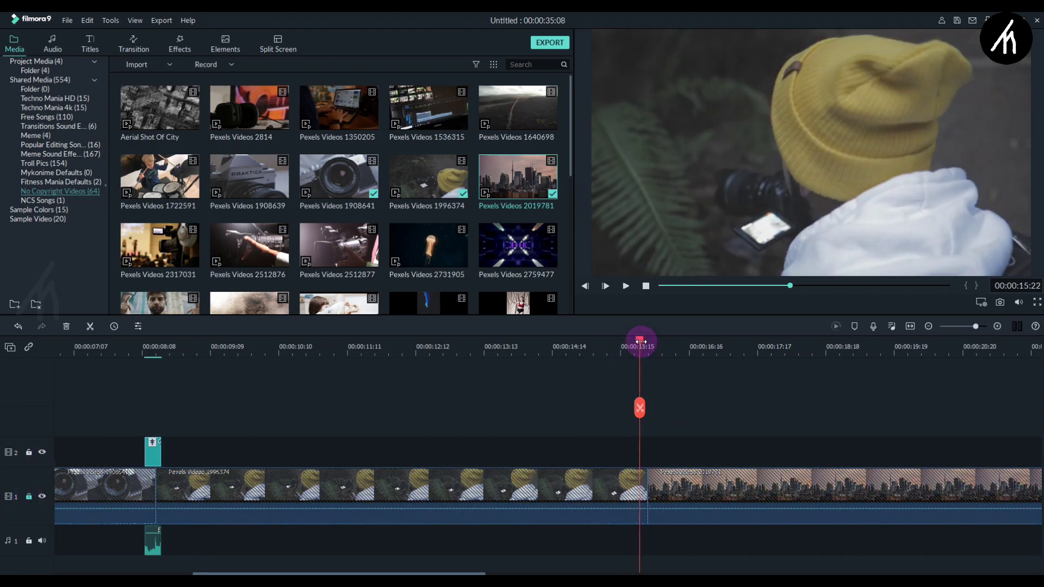
{"action": "key", "text": "ctrl+v"}
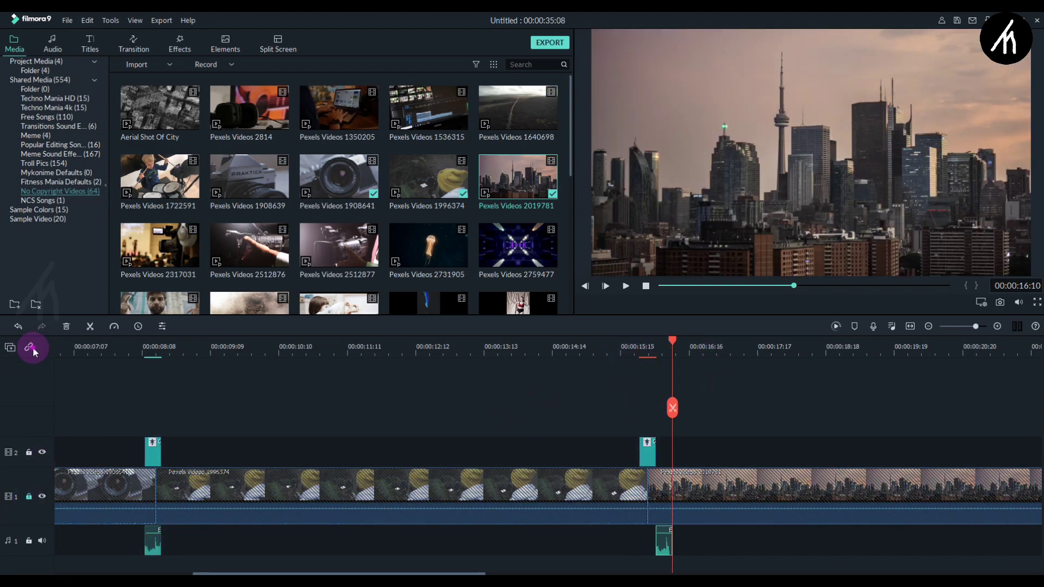